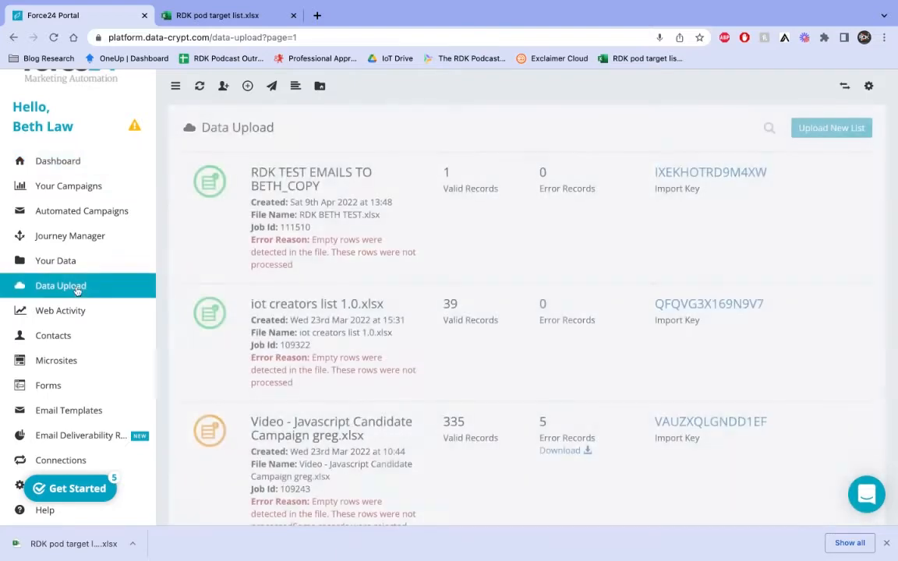
Start a new list upload and load RDK pod target list.xlsx from the file browser.
{"action": "left_click", "coordinate": [832, 128]}
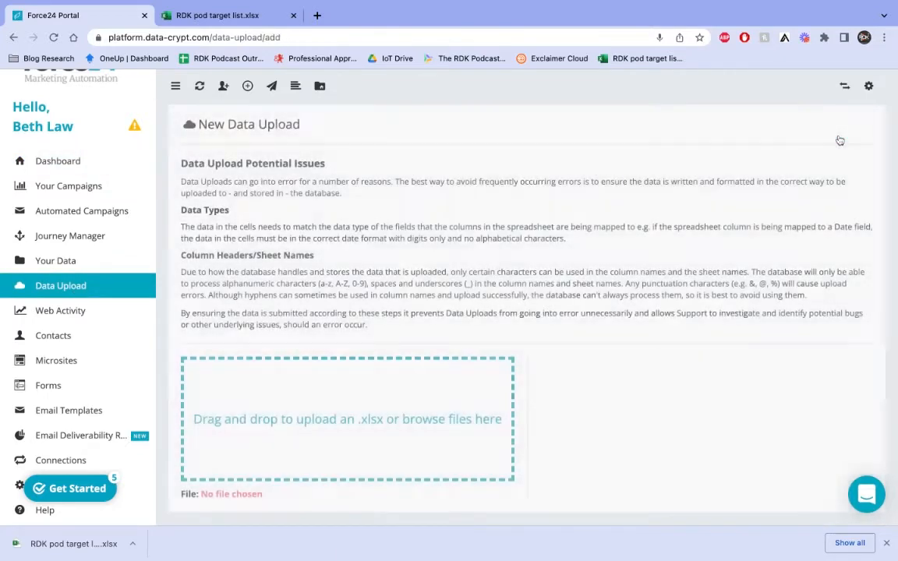
{"action": "scroll", "coordinate": [351, 420], "scroll_direction": "down", "scroll_amount": 1}
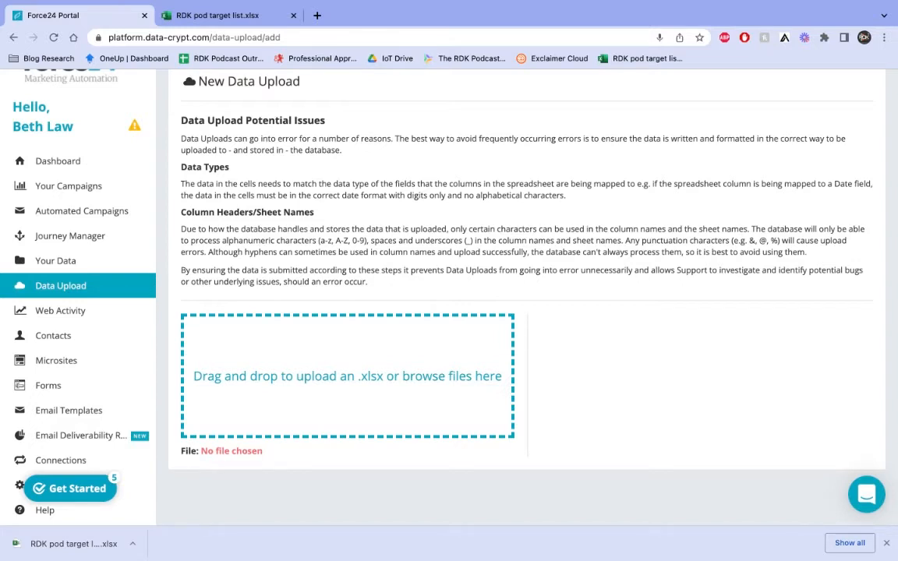
{"action": "left_click", "coordinate": [371, 368]}
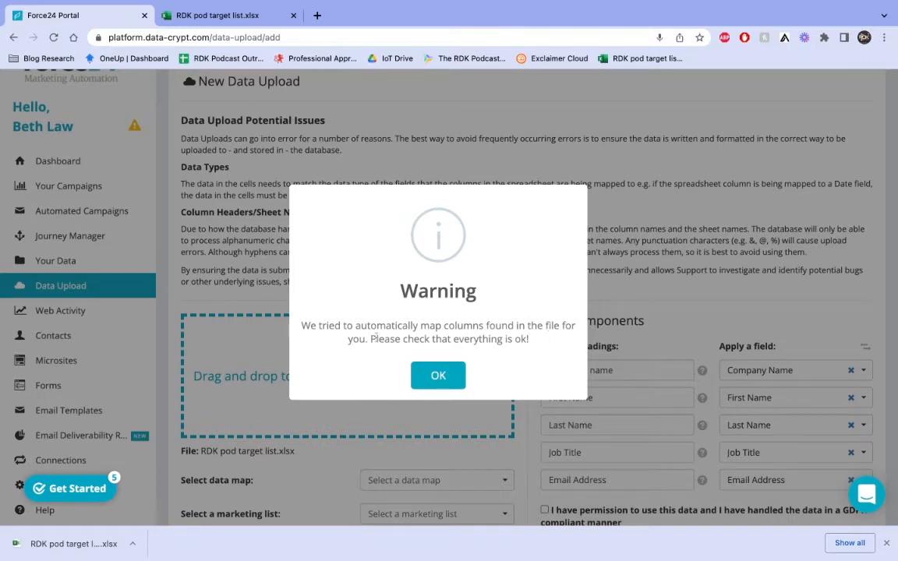
Dismiss the auto-mapping warning and look over the Column headings and Apply a field labels.
{"action": "left_click", "coordinate": [438, 375]}
{"action": "scroll", "coordinate": [612, 296], "scroll_direction": "down", "scroll_amount": 2}
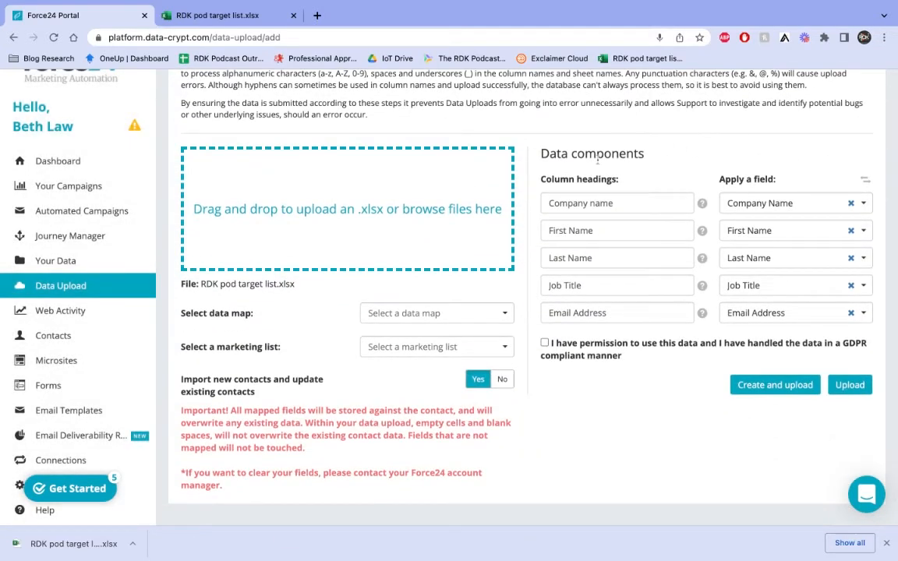
{"action": "triple_click", "coordinate": [538, 180]}
{"action": "left_click", "coordinate": [663, 183]}
{"action": "triple_click", "coordinate": [719, 178]}
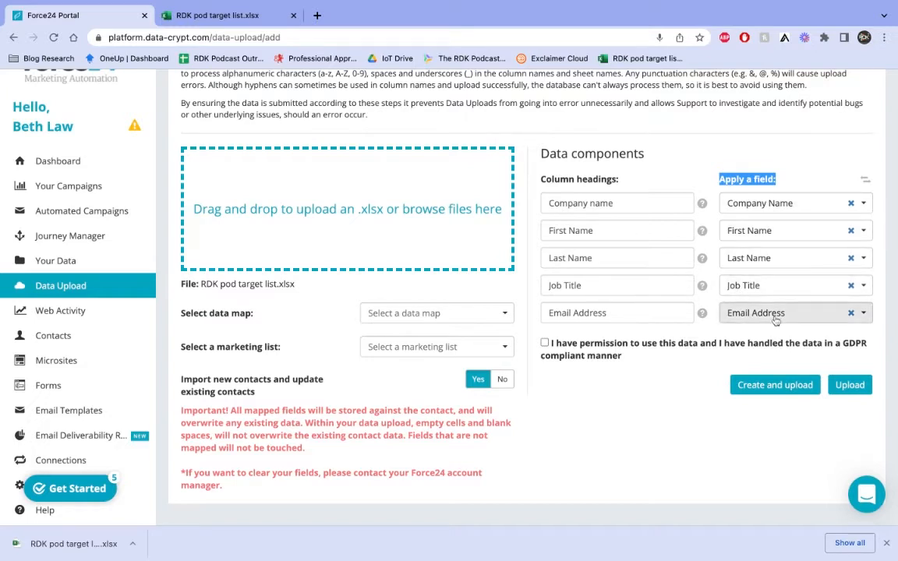
Check the data map and marketing list dropdowns without changing them.
{"action": "left_click", "coordinate": [385, 313]}
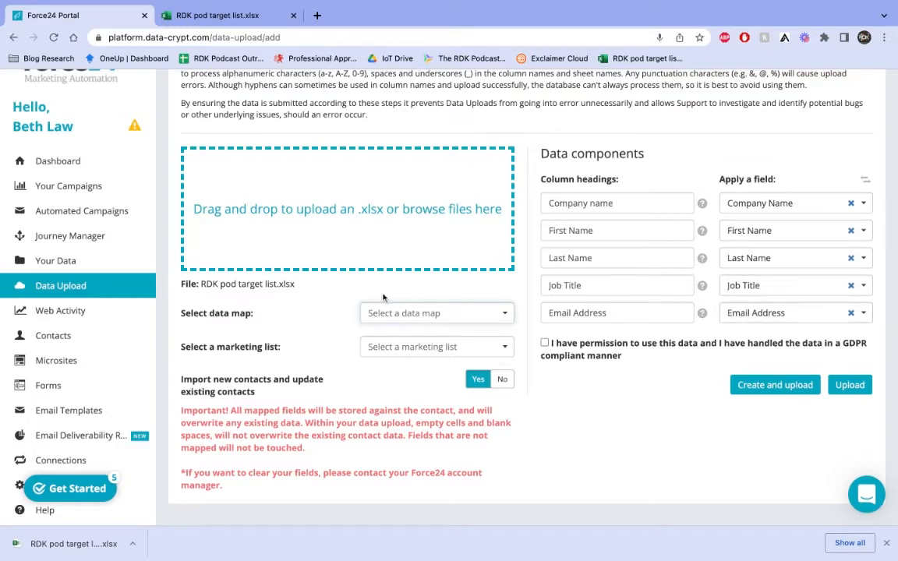
{"action": "left_click", "coordinate": [436, 352]}
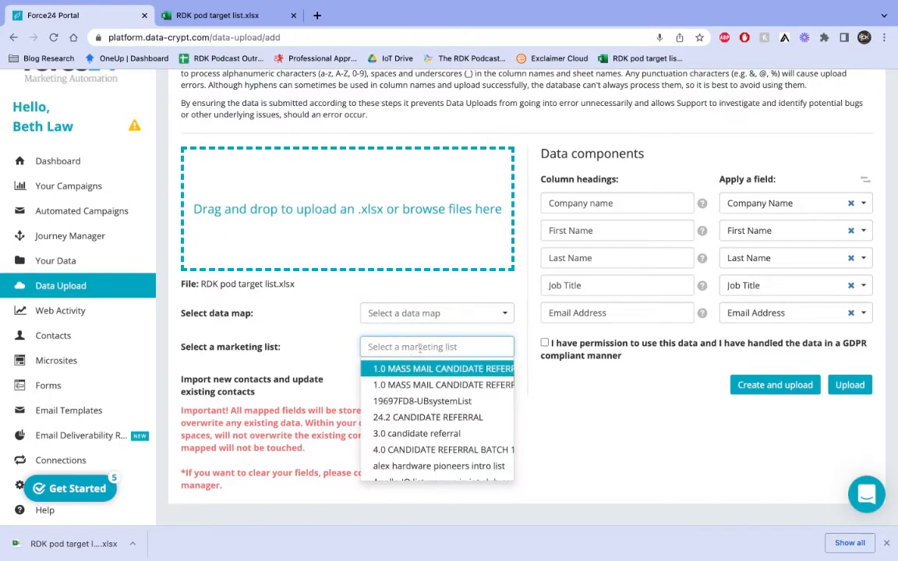
{"action": "left_click", "coordinate": [524, 390]}
{"action": "scroll", "coordinate": [477, 406], "scroll_direction": "up", "scroll_amount": 1}
{"action": "scroll", "coordinate": [477, 405], "scroll_direction": "down", "scroll_amount": 1}
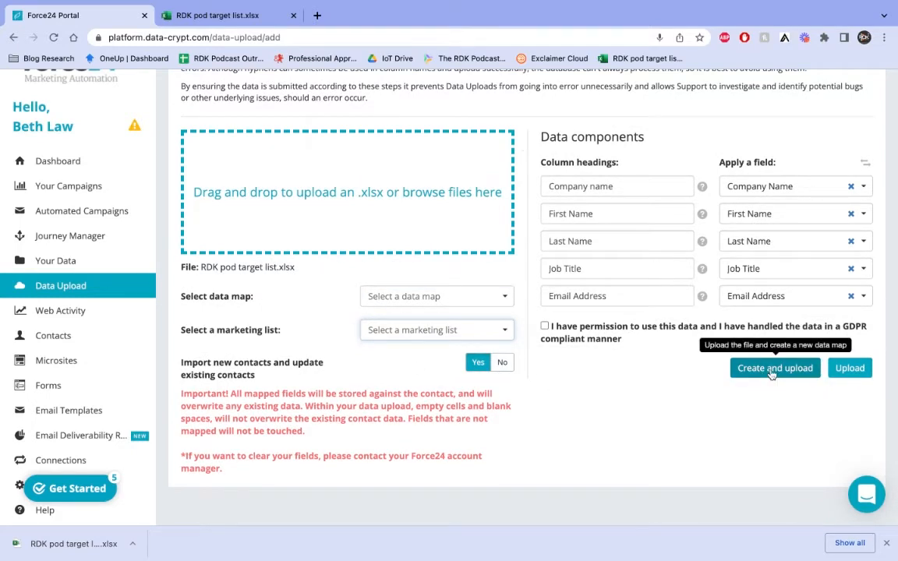
{"action": "scroll", "coordinate": [772, 374], "scroll_direction": "up", "scroll_amount": 1}
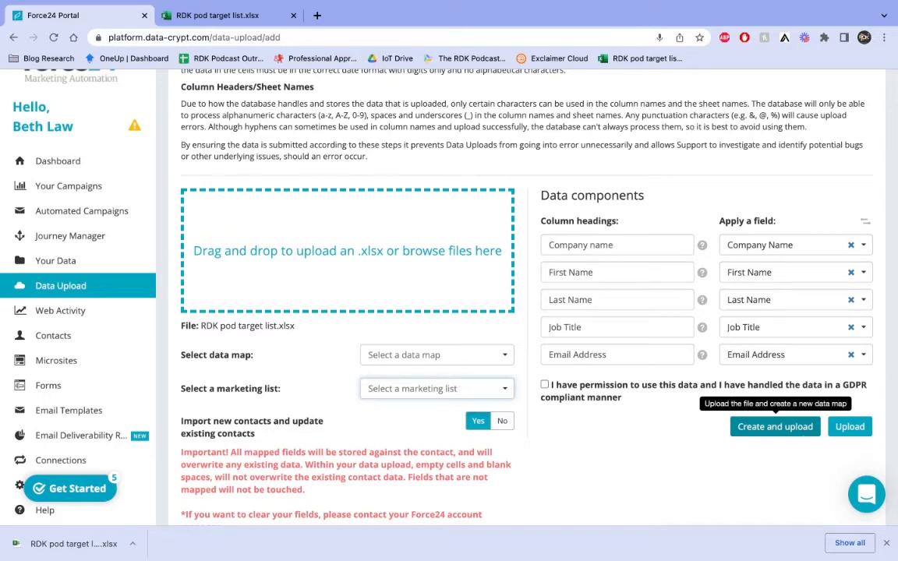
{"action": "scroll", "coordinate": [401, 387], "scroll_direction": "up", "scroll_amount": 2}
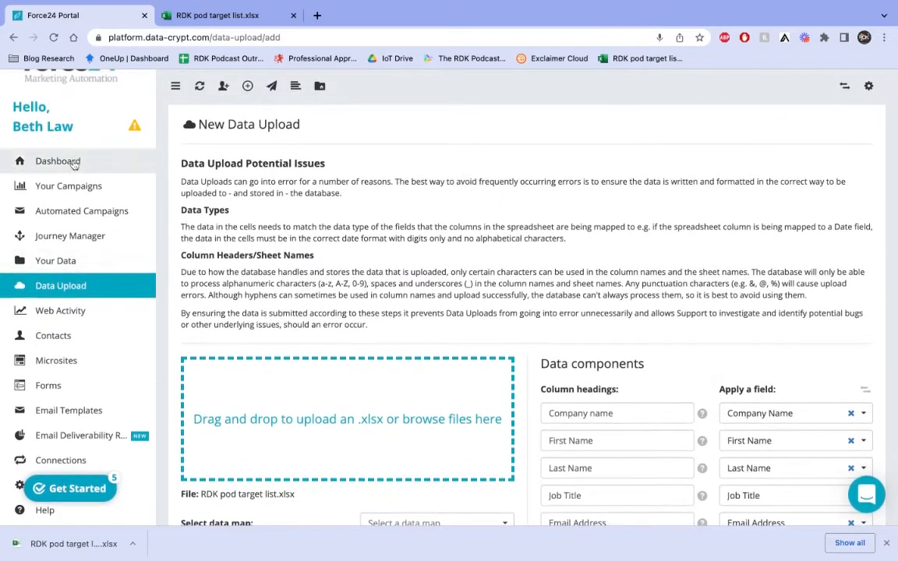
From the Dashboard, start a new campaign and pick Create an Email Campaign.
{"action": "left_click", "coordinate": [74, 163]}
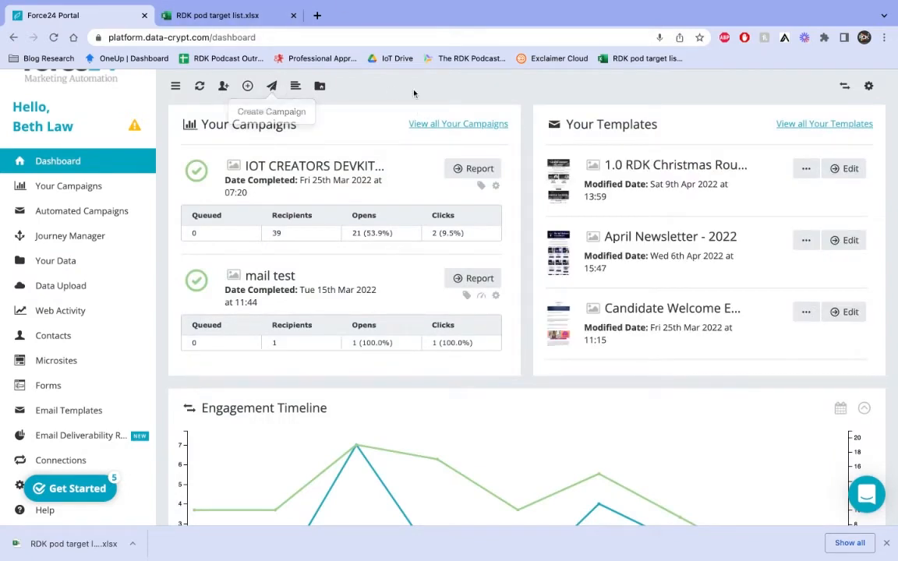
{"action": "left_click", "coordinate": [272, 88]}
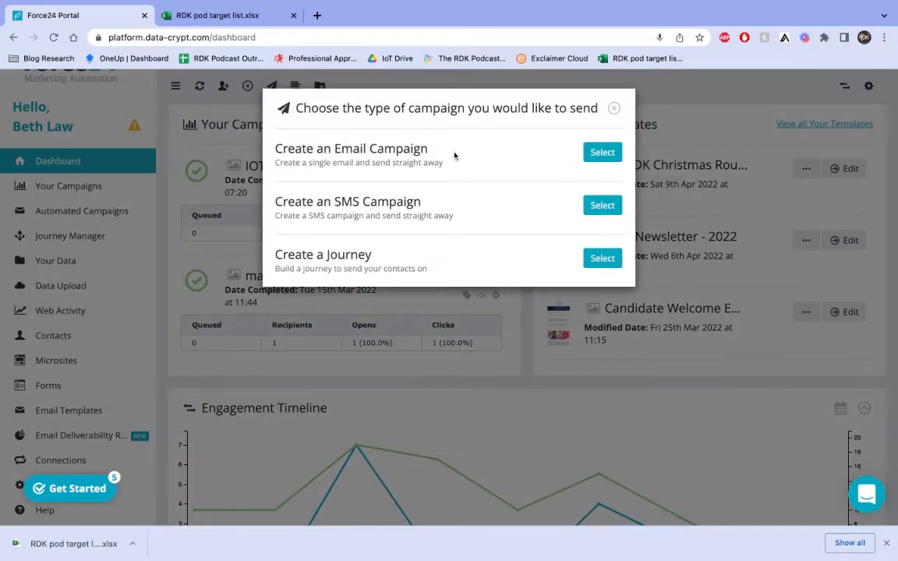
{"action": "left_click", "coordinate": [597, 159]}
Set Audience Type to Marketing and the Marketing Strategy tag to Newsletter.
{"action": "left_click", "coordinate": [608, 153]}
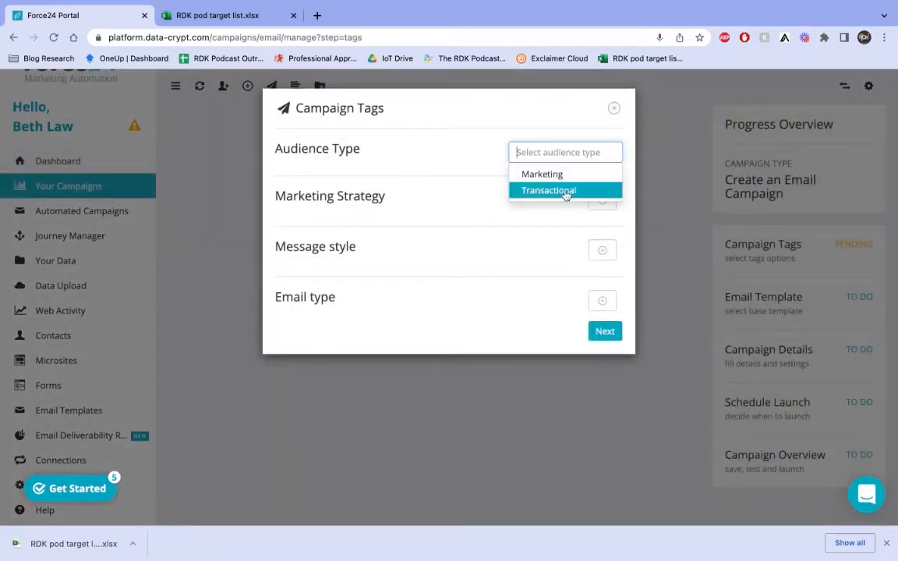
{"action": "key", "text": "Up"}
{"action": "key", "text": "Return"}
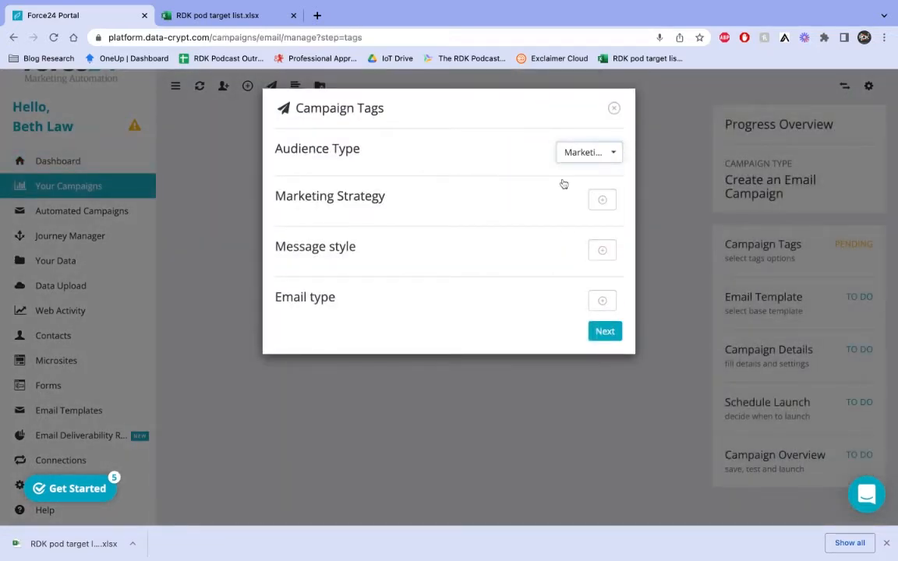
{"action": "left_click", "coordinate": [602, 199]}
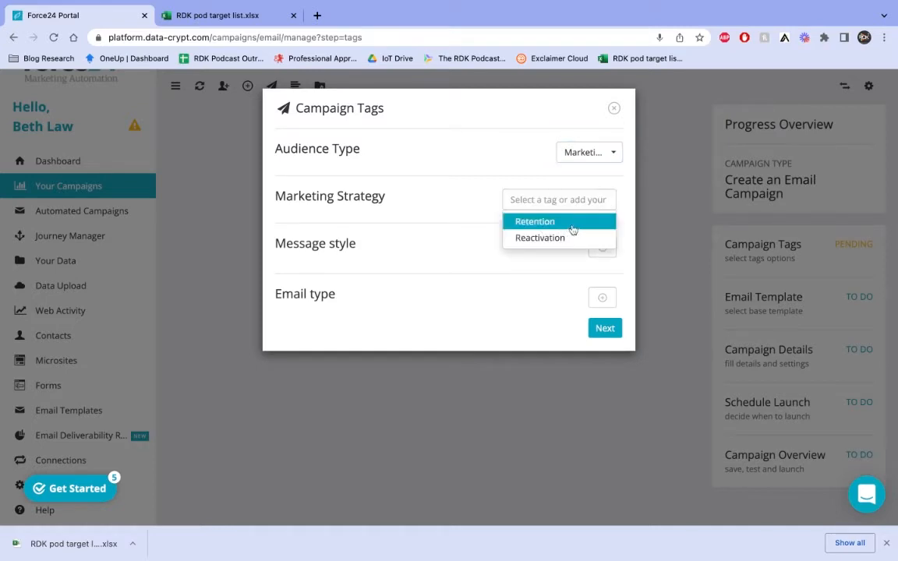
{"action": "left_click", "coordinate": [577, 223]}
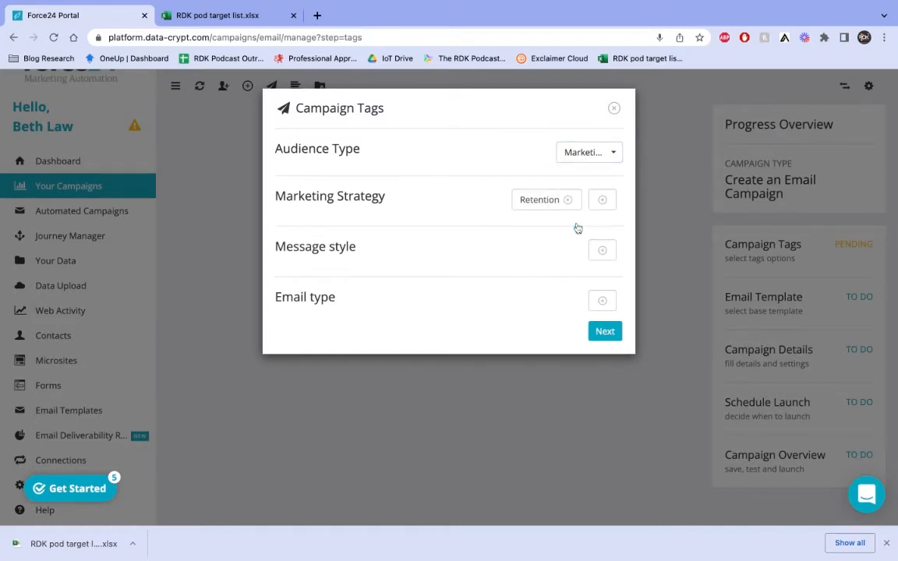
{"action": "left_click", "coordinate": [568, 200]}
{"action": "left_click", "coordinate": [601, 201]}
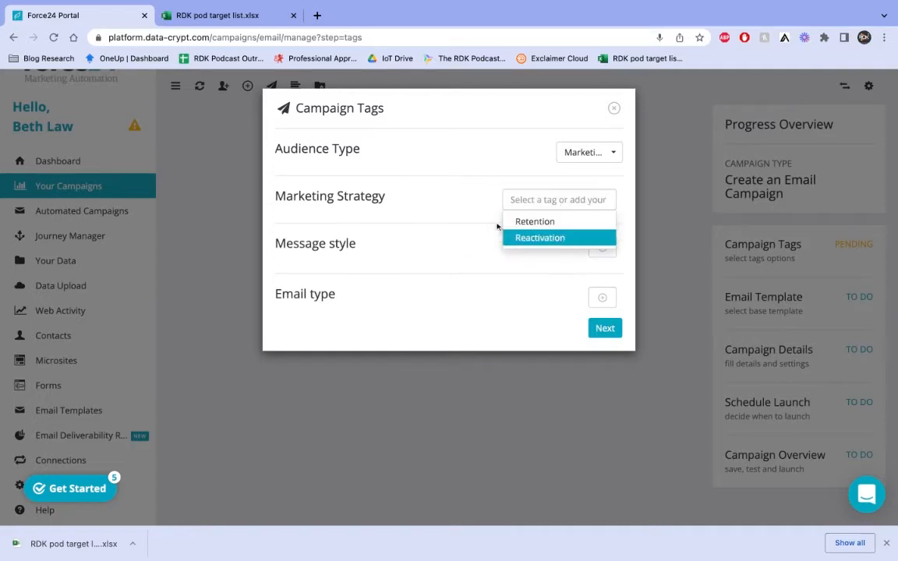
{"action": "left_click", "coordinate": [591, 199]}
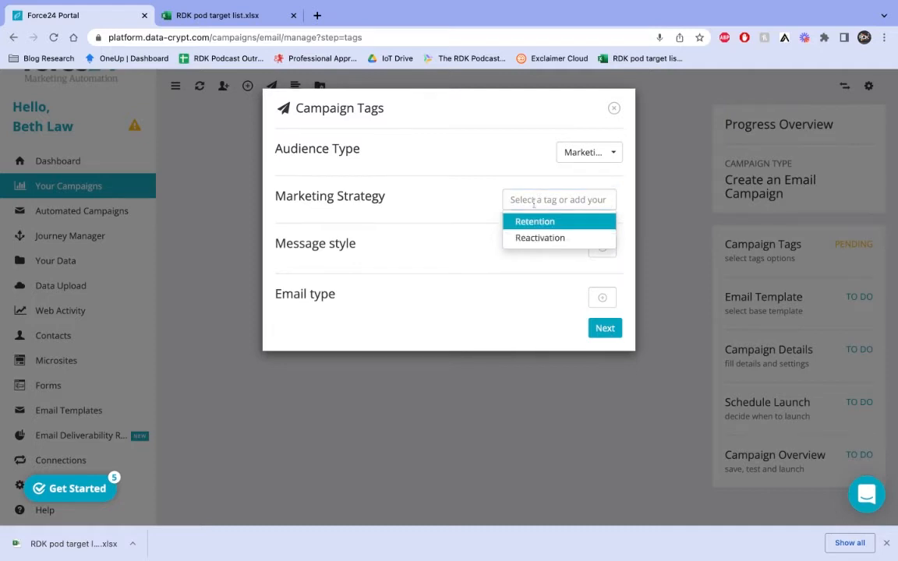
{"action": "type", "text": "Newsletter"}
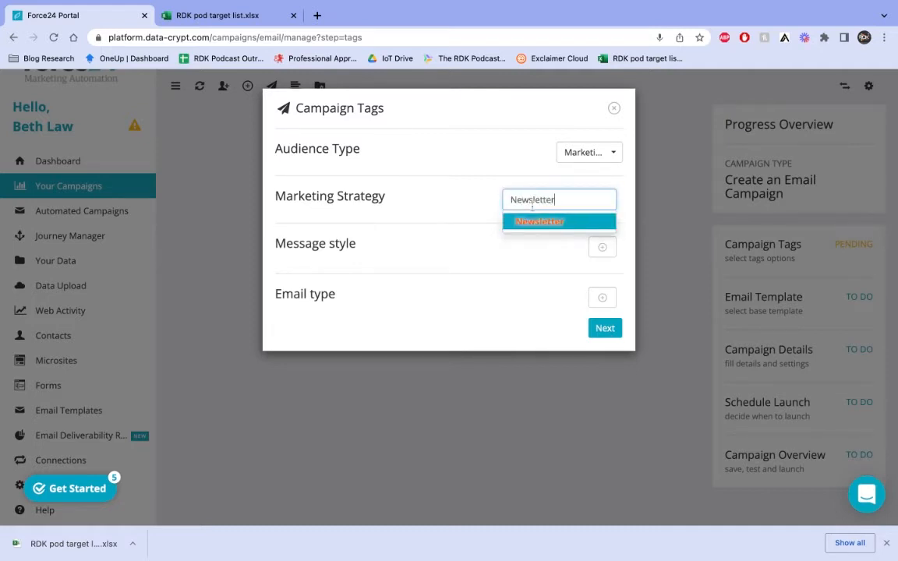
{"action": "key", "text": "Return"}
Tag the email type as text and continue to template selection.
{"action": "left_click", "coordinate": [604, 252]}
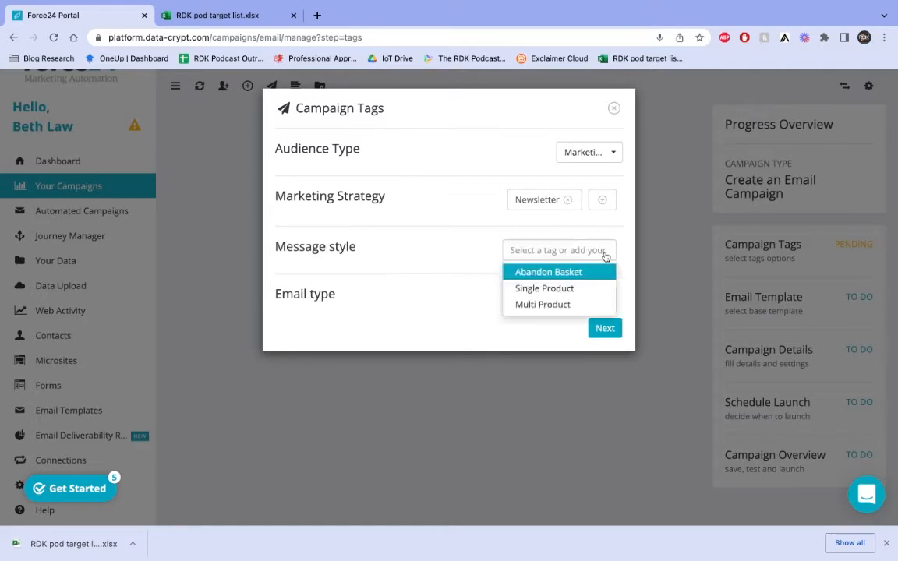
{"action": "left_click", "coordinate": [590, 294]}
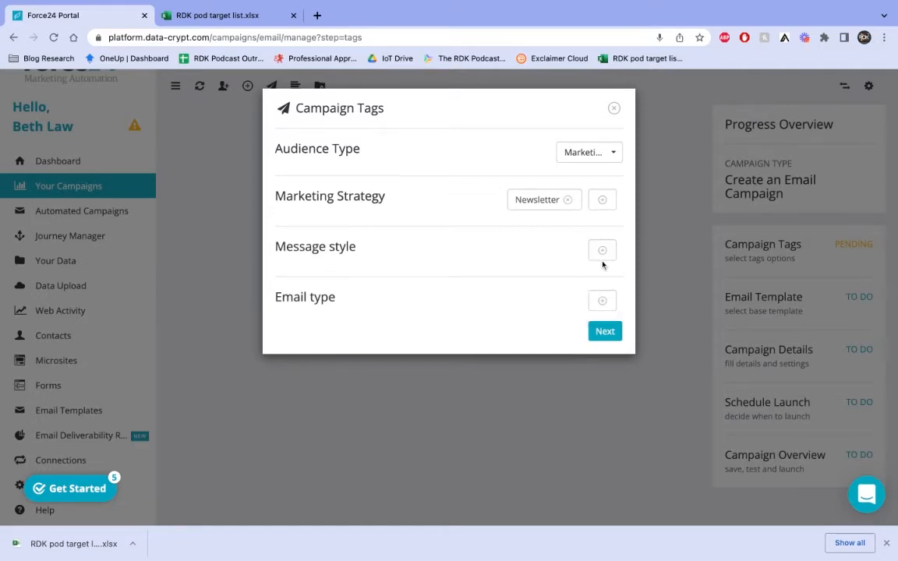
{"action": "left_click", "coordinate": [605, 253]}
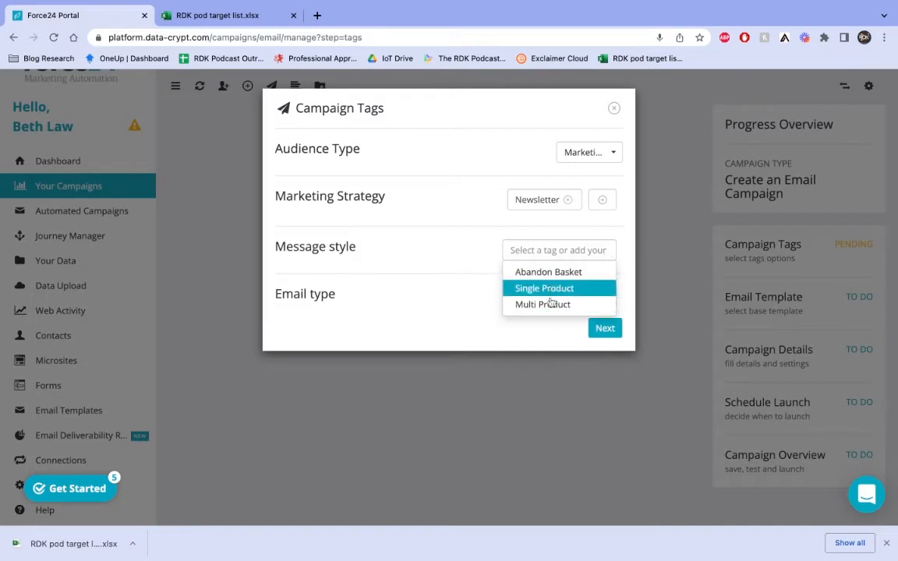
{"action": "left_click", "coordinate": [449, 264]}
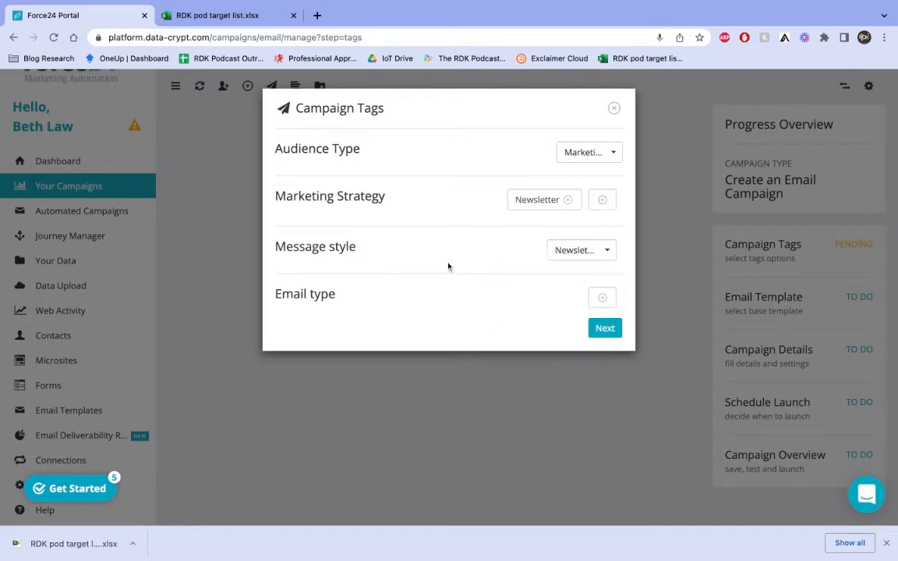
{"action": "left_click", "coordinate": [613, 301]}
{"action": "left_click", "coordinate": [524, 329]}
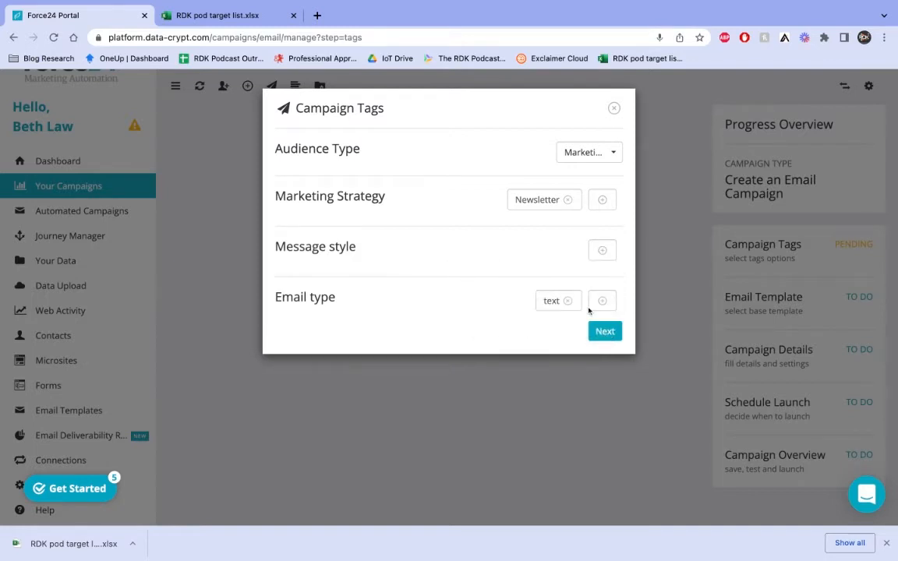
{"action": "left_click", "coordinate": [610, 338]}
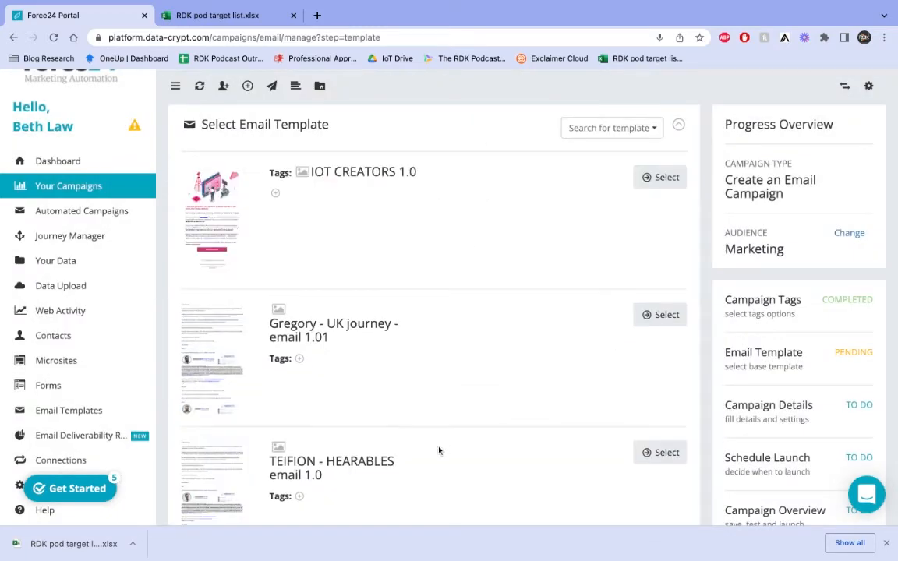
Page through the email templates to page 3 to find 1.0 RDK Christmas Roundup.
{"action": "scroll", "coordinate": [439, 449], "scroll_direction": "down", "scroll_amount": 4}
{"action": "scroll", "coordinate": [439, 451], "scroll_direction": "down", "scroll_amount": 10}
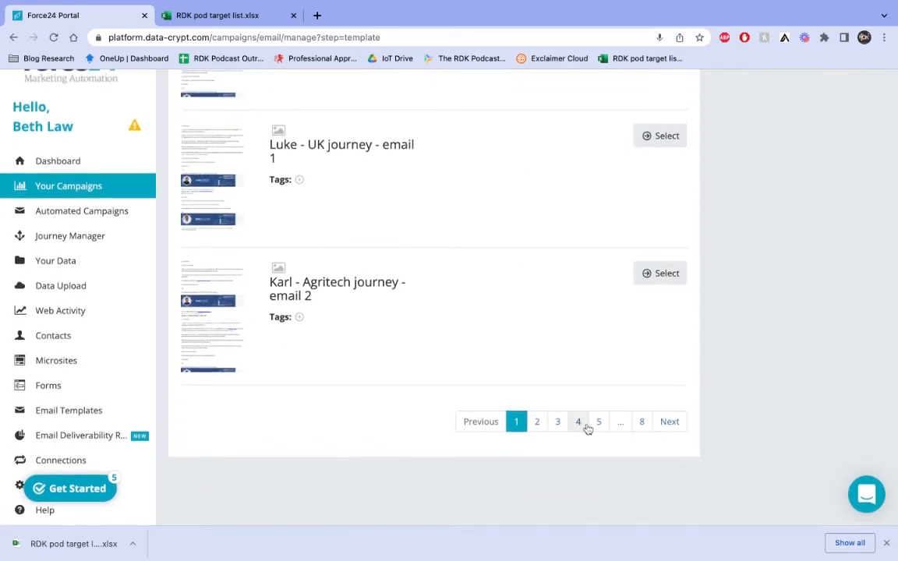
{"action": "scroll", "coordinate": [505, 334], "scroll_direction": "up", "scroll_amount": 14}
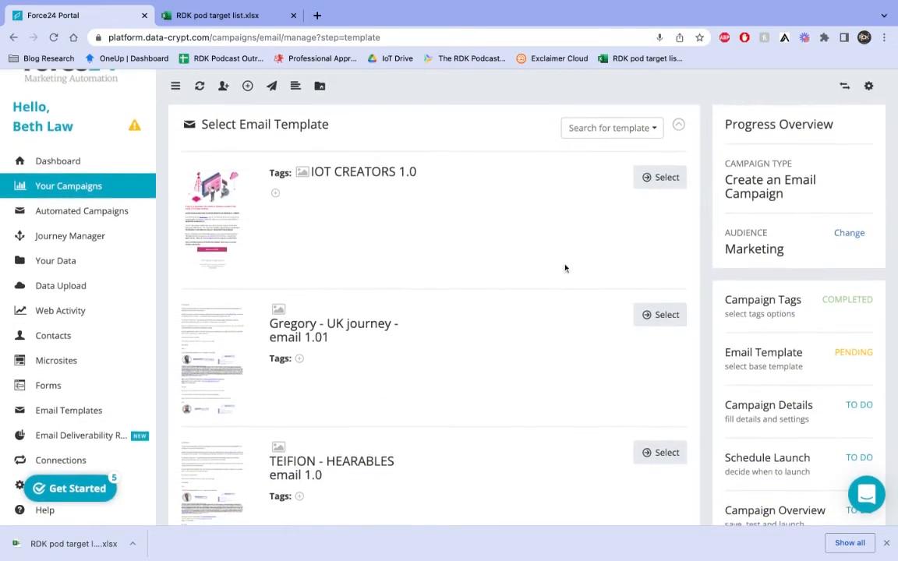
{"action": "scroll", "coordinate": [302, 452], "scroll_direction": "down", "scroll_amount": 14}
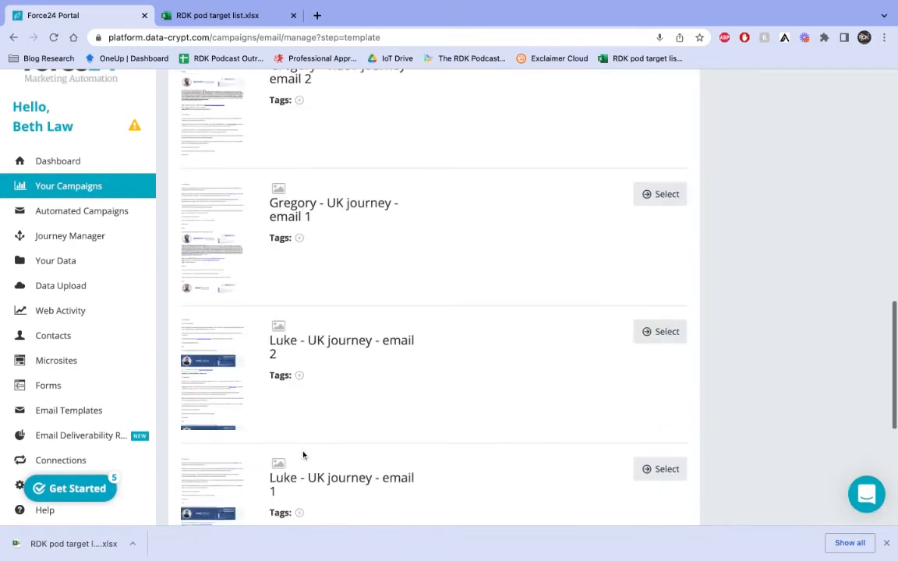
{"action": "left_click", "coordinate": [558, 421]}
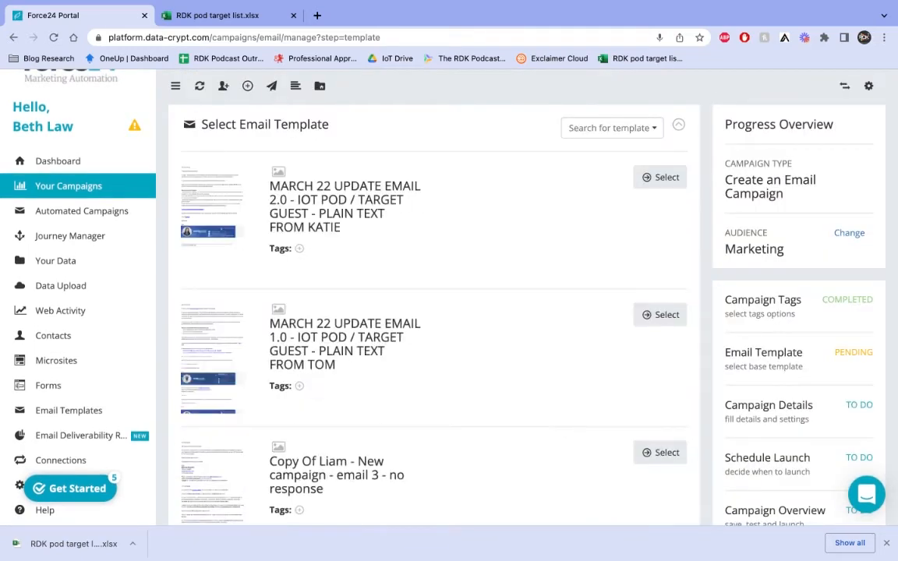
{"action": "scroll", "coordinate": [561, 428], "scroll_direction": "down", "scroll_amount": 10}
{"action": "scroll", "coordinate": [561, 428], "scroll_direction": "down", "scroll_amount": 4}
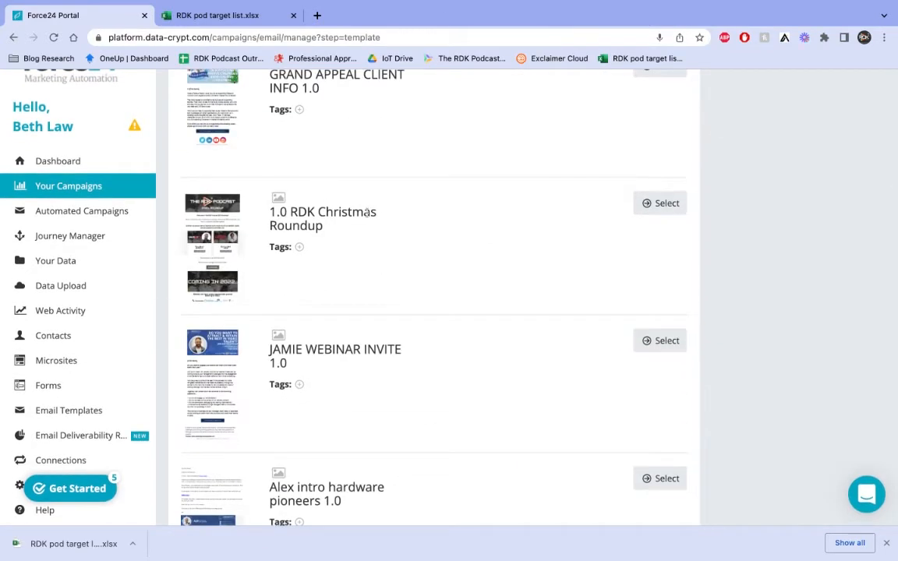
Use the 1.0 RDK Christmas Roundup template and name the campaign '2021 Christmas RDK'.
{"action": "left_click", "coordinate": [662, 204]}
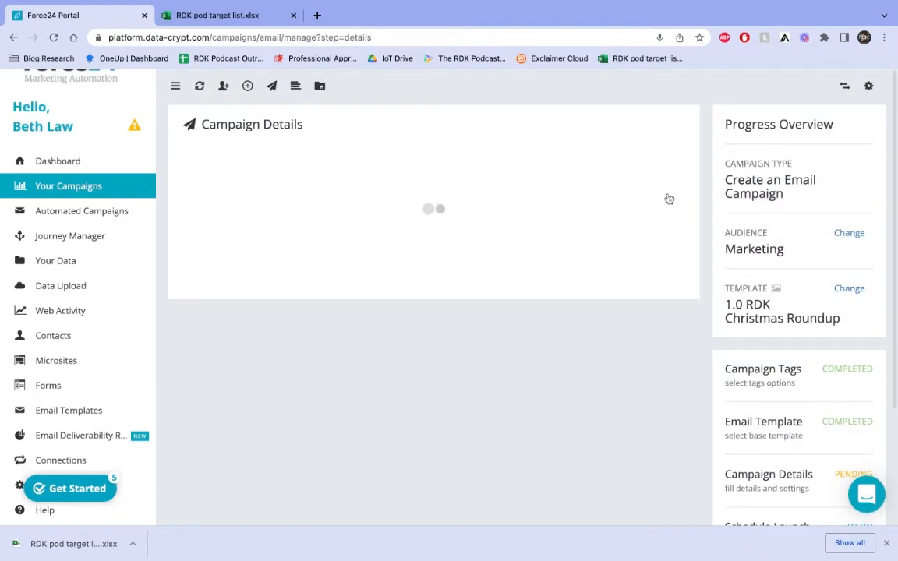
{"action": "left_click", "coordinate": [371, 184]}
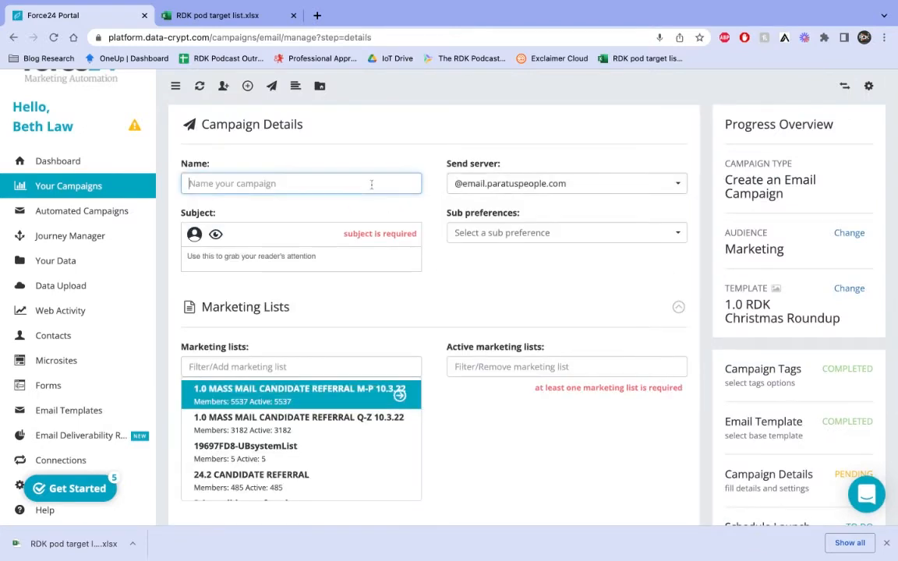
{"action": "type", "text": "2"}
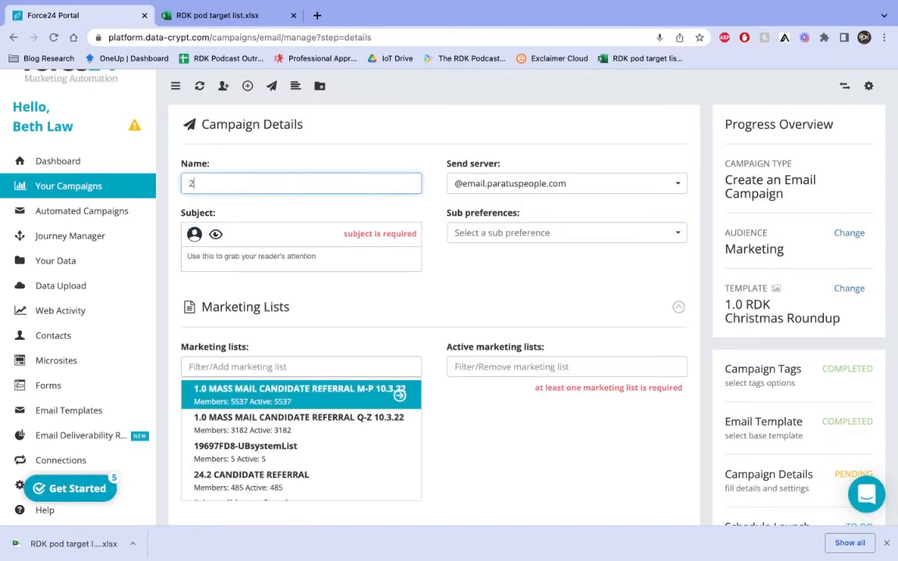
{"action": "type", "text": "021 Christmas RDK"}
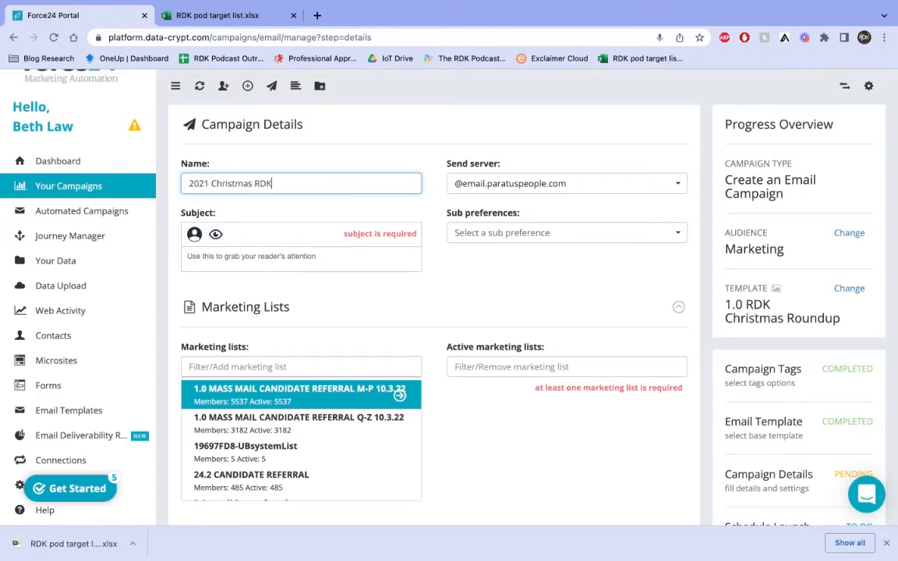
{"action": "left_click", "coordinate": [507, 184]}
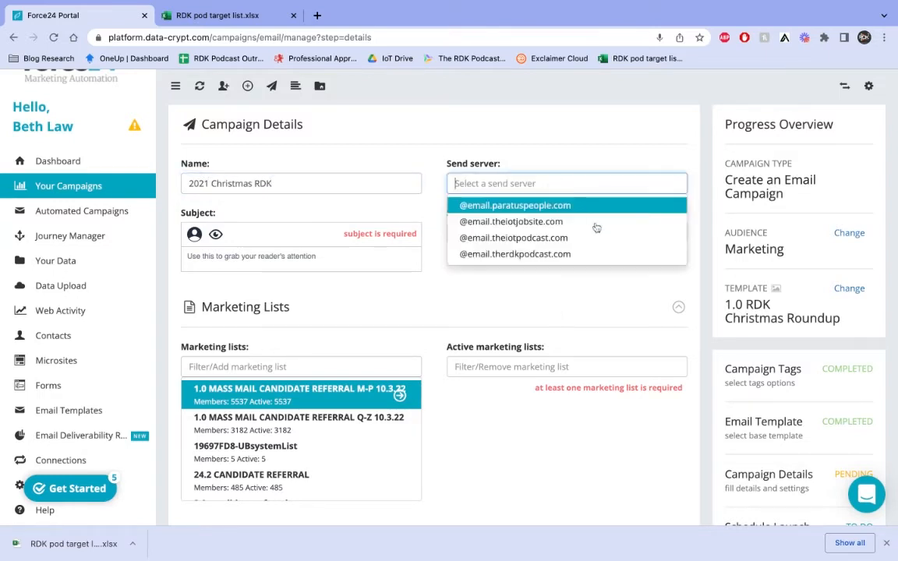
{"action": "left_click", "coordinate": [551, 255]}
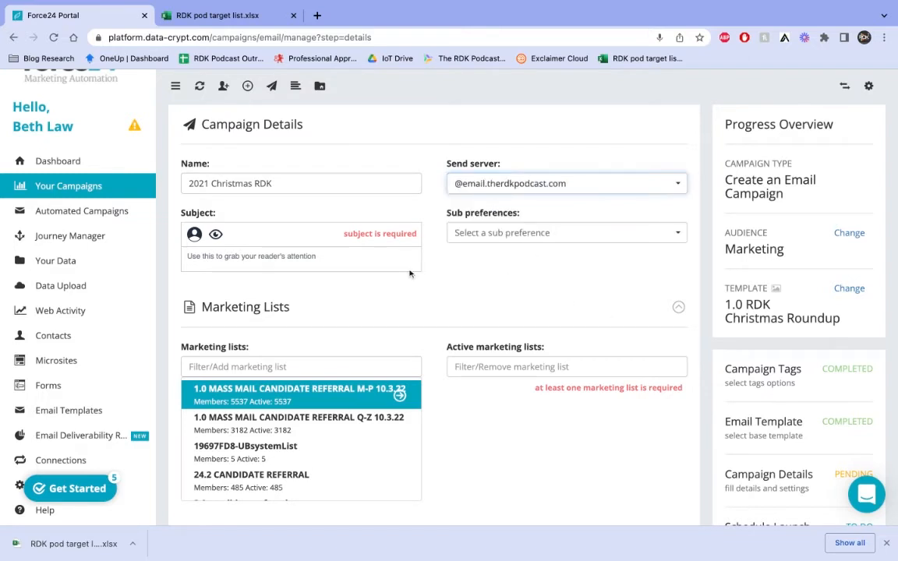
{"action": "left_click", "coordinate": [271, 262]}
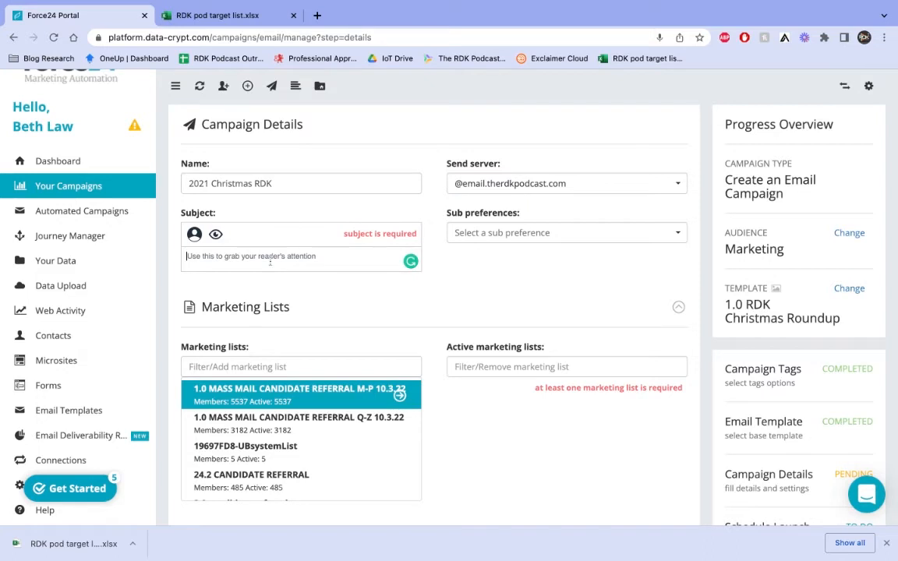
{"action": "type", "text": "2021"}
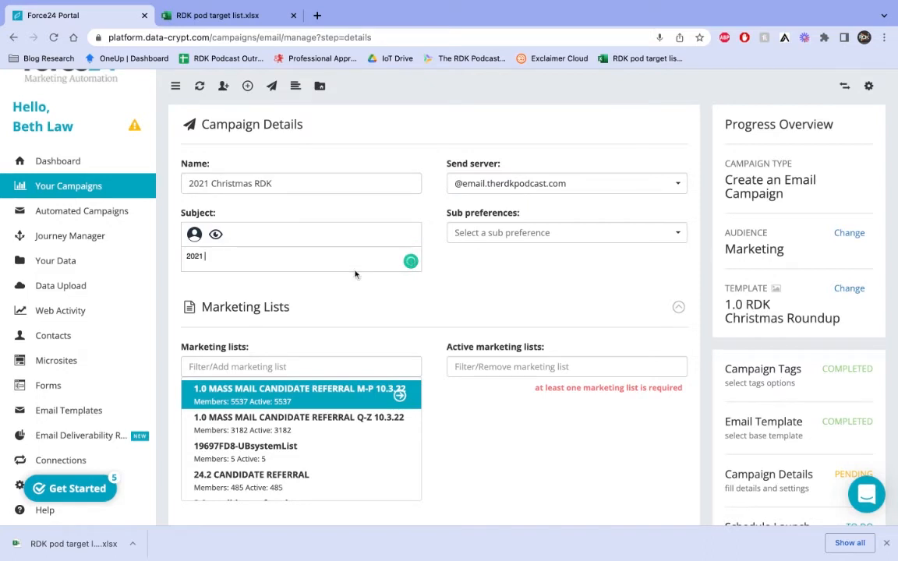
{"action": "type", "text": " RDK Podcast Roundup"}
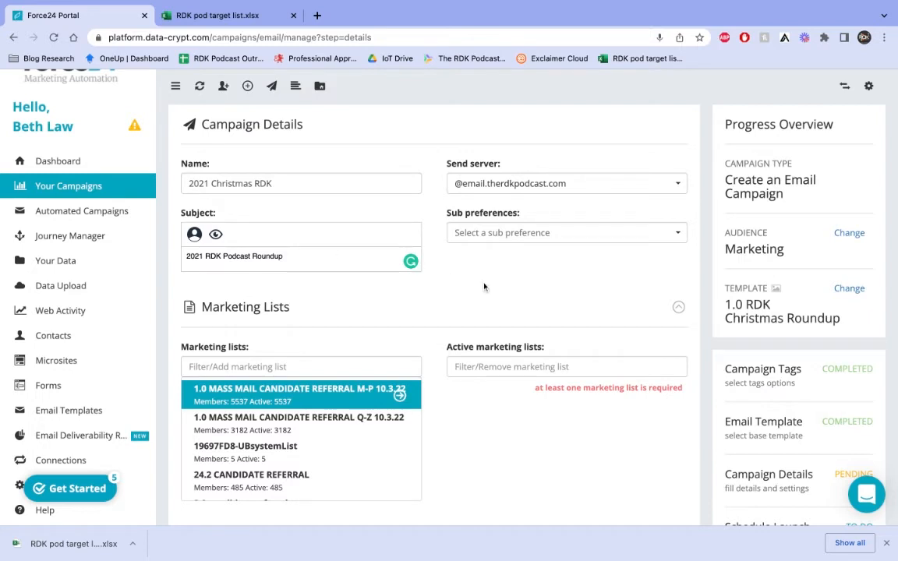
Add RDK target list 12.21 and RDK target list list 2021 to the active marketing lists.
{"action": "scroll", "coordinate": [304, 452], "scroll_direction": "down", "scroll_amount": 5}
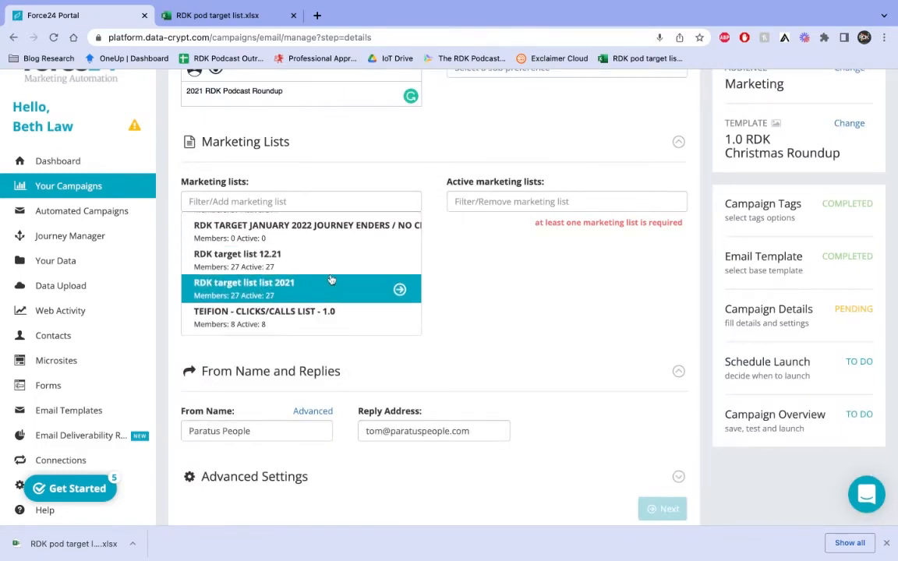
{"action": "left_click", "coordinate": [370, 264]}
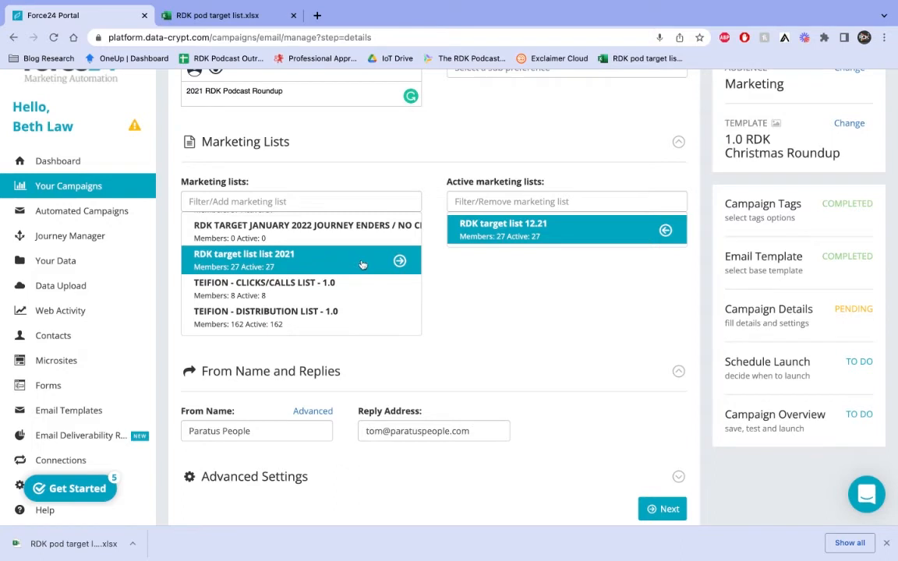
{"action": "left_click", "coordinate": [362, 265]}
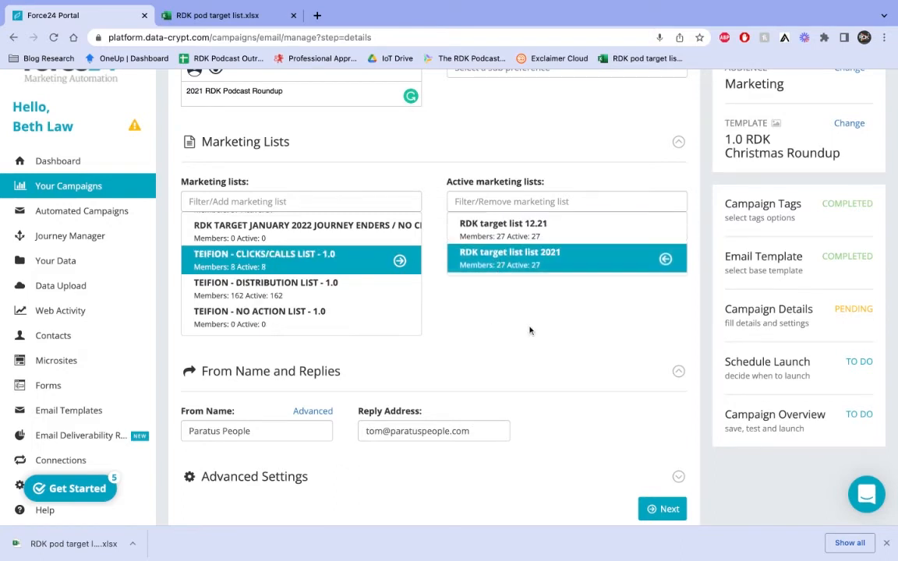
Set From Name to 'The RDK Podcast' and replace the reply address with the sender's e-mail.
{"action": "scroll", "coordinate": [468, 320], "scroll_direction": "down", "scroll_amount": 2}
{"action": "left_click", "coordinate": [289, 355]}
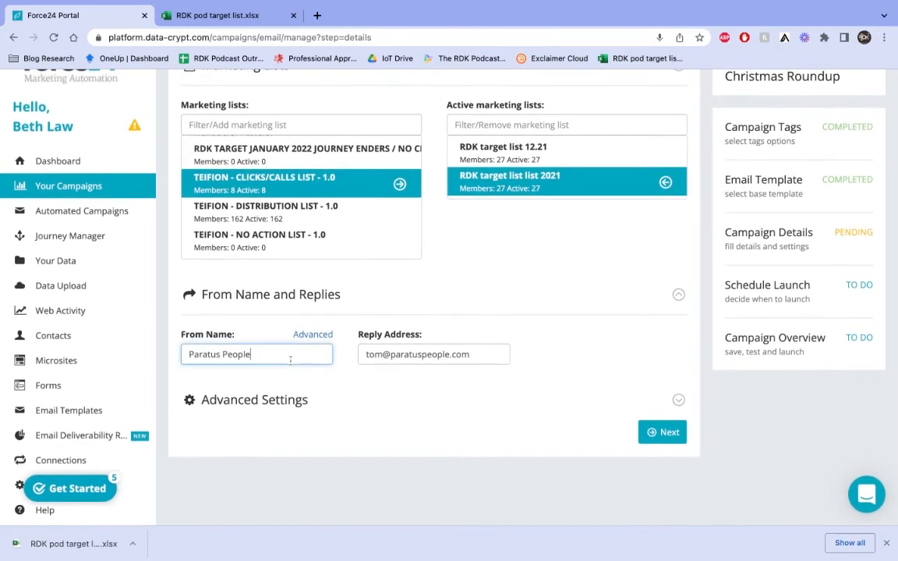
{"action": "key", "text": "ctrl+a"}
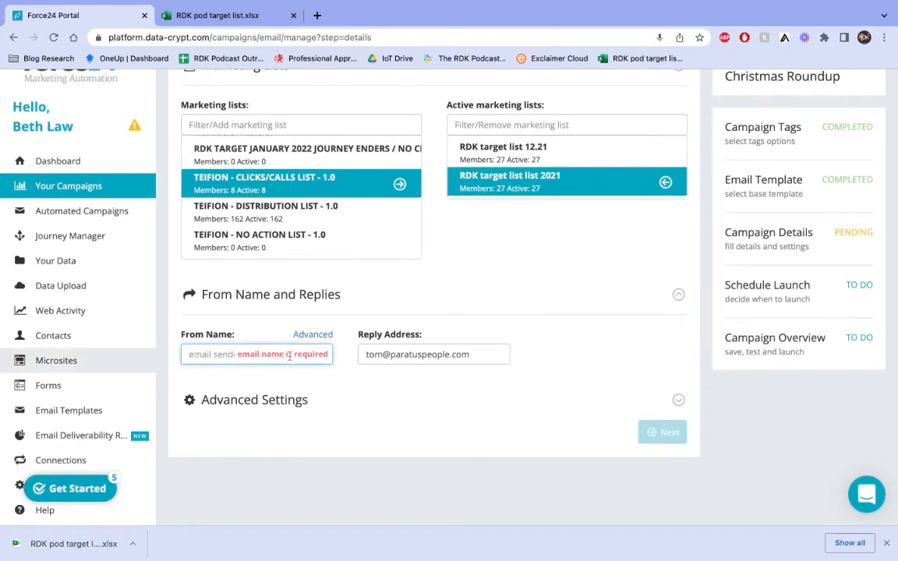
{"action": "type", "text": "The RDK Podcast"}
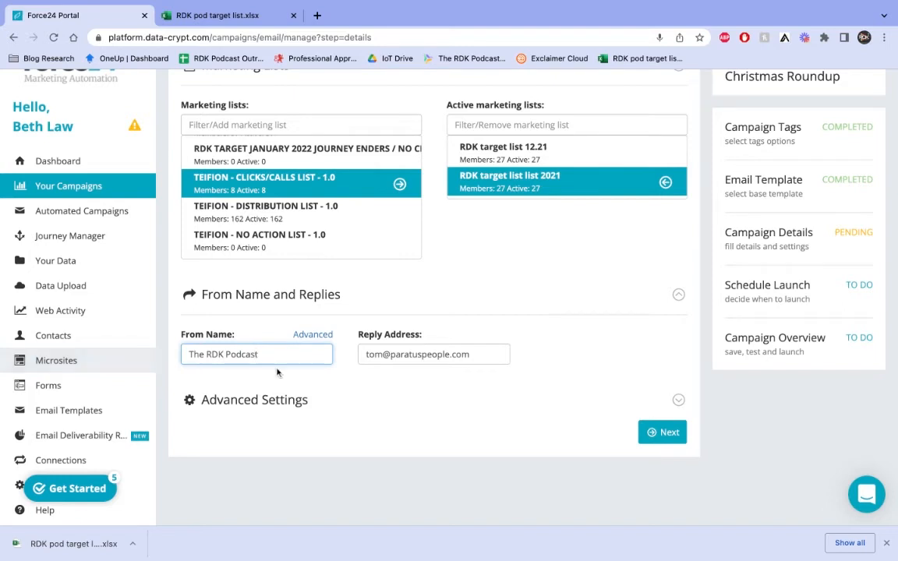
{"action": "left_click", "coordinate": [404, 354]}
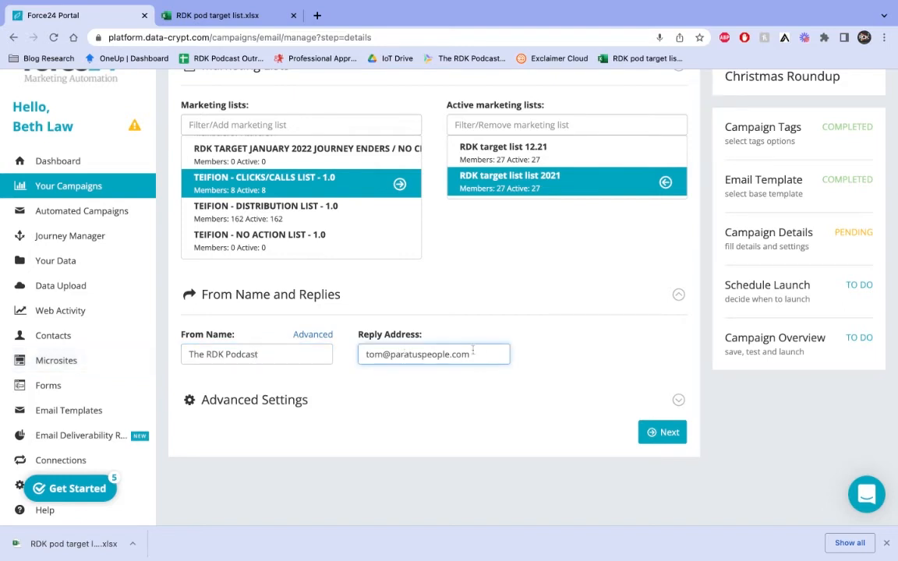
{"action": "left_click_drag", "start_coordinate": [485, 354], "coordinate": [340, 354]}
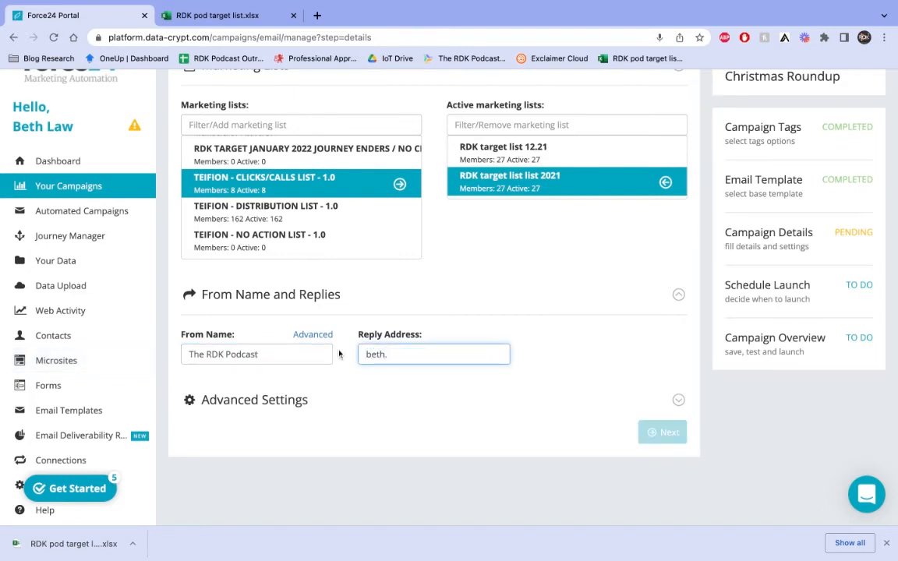
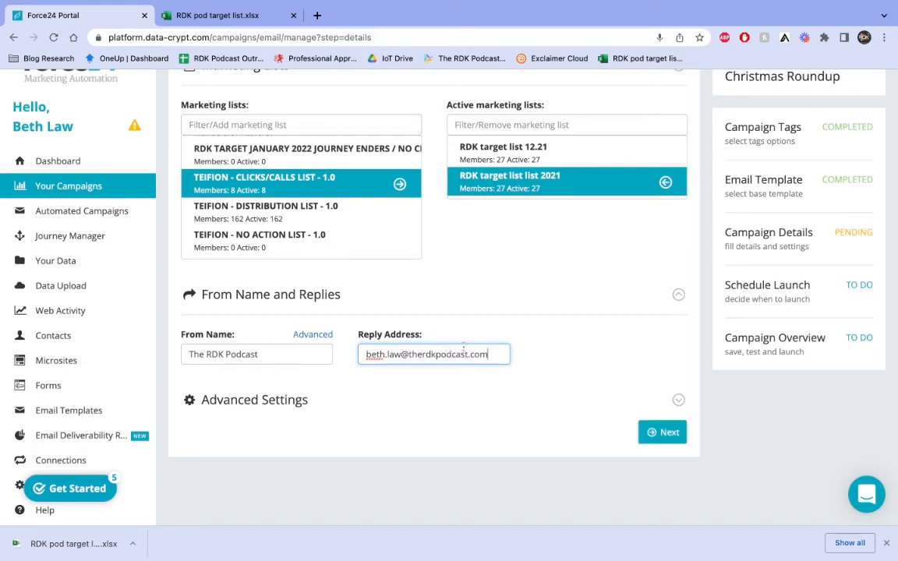
{"action": "left_click", "coordinate": [595, 388]}
{"action": "scroll", "coordinate": [650, 408], "scroll_direction": "up", "scroll_amount": 1}
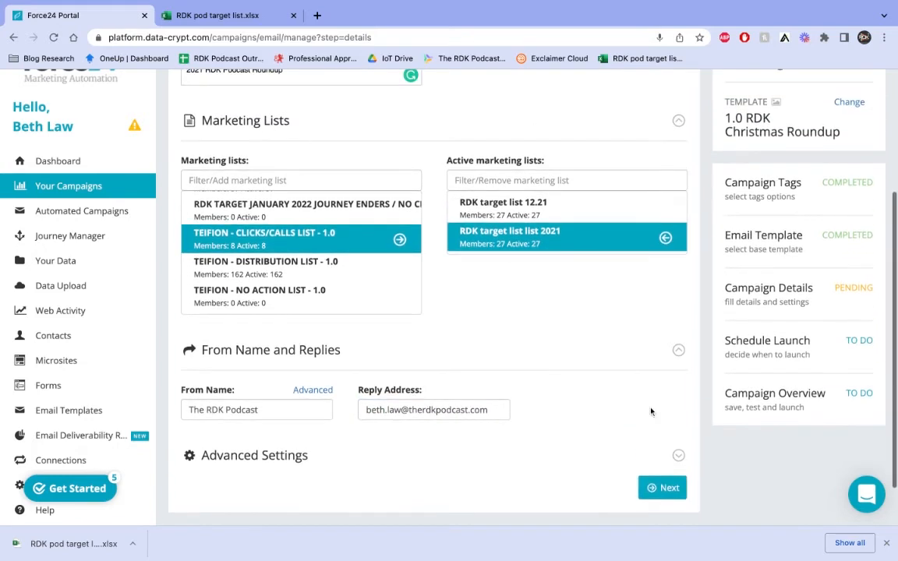
{"action": "scroll", "coordinate": [650, 407], "scroll_direction": "down", "scroll_amount": 1}
Continue from Campaign Details to the Campaign Schedule step.
{"action": "left_click", "coordinate": [660, 458]}
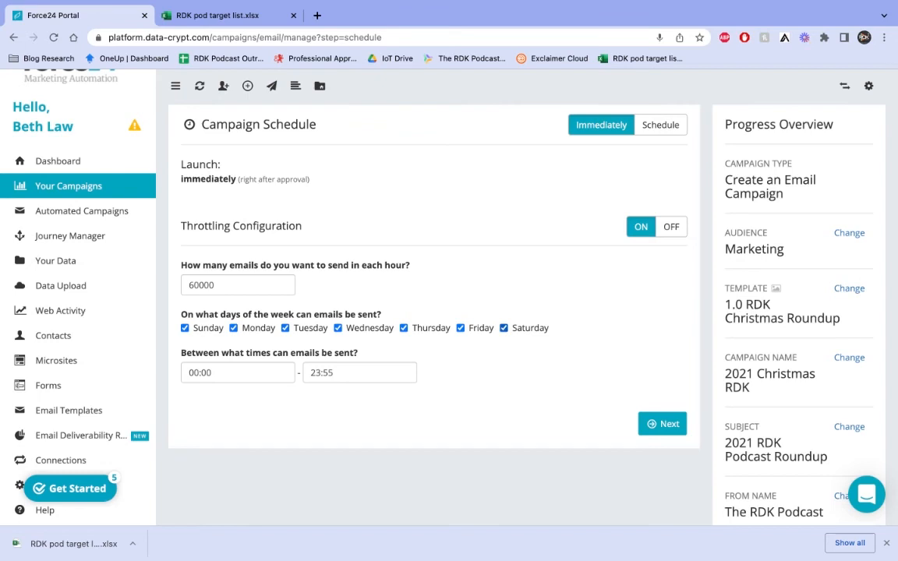
Scroll through the Campaign Schedule settings down to the Progress Overview.
{"action": "scroll", "coordinate": [527, 296], "scroll_direction": "down", "scroll_amount": 5}
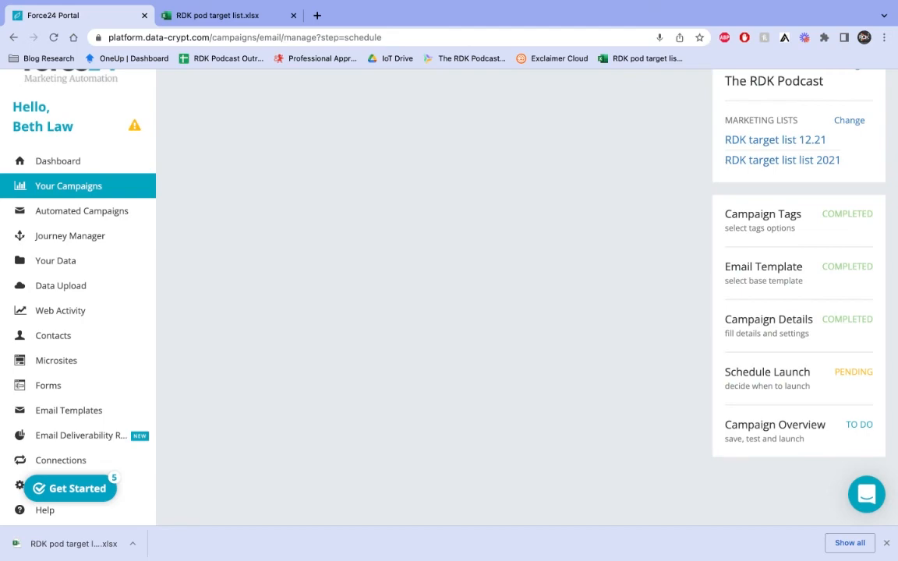
{"action": "scroll", "coordinate": [527, 297], "scroll_direction": "up", "scroll_amount": 5}
{"action": "scroll", "coordinate": [527, 296], "scroll_direction": "down", "scroll_amount": 5}
{"action": "mouse_move", "coordinate": [648, 5]}
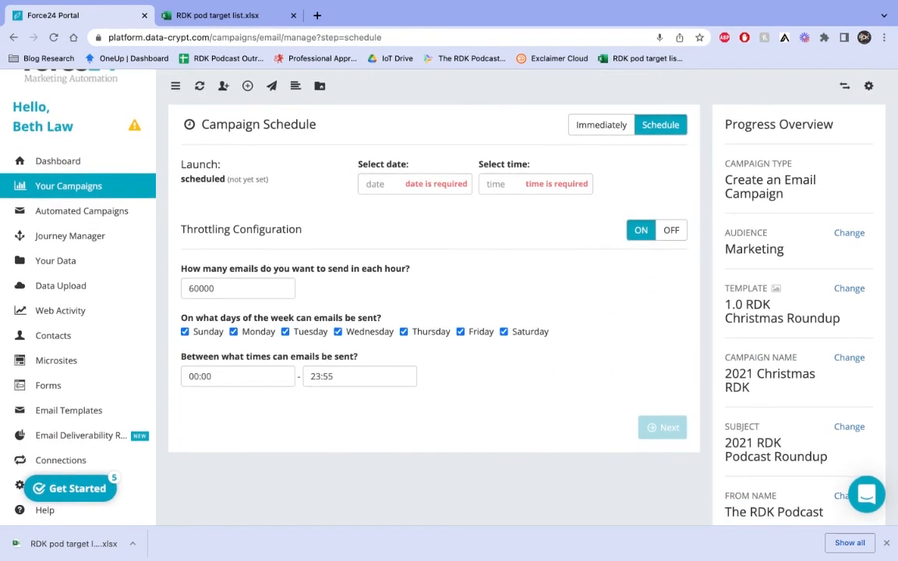
{"action": "scroll", "coordinate": [639, 316], "scroll_direction": "down", "scroll_amount": 6}
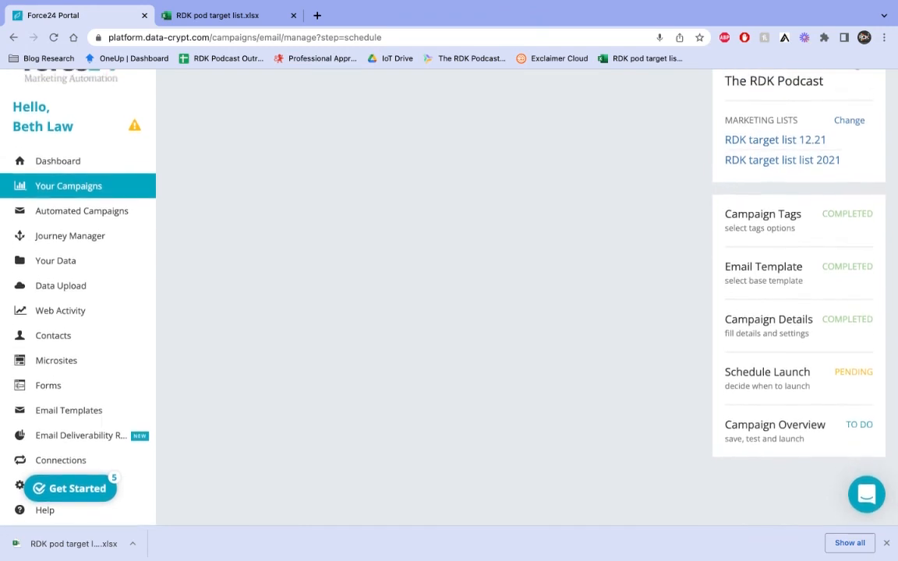